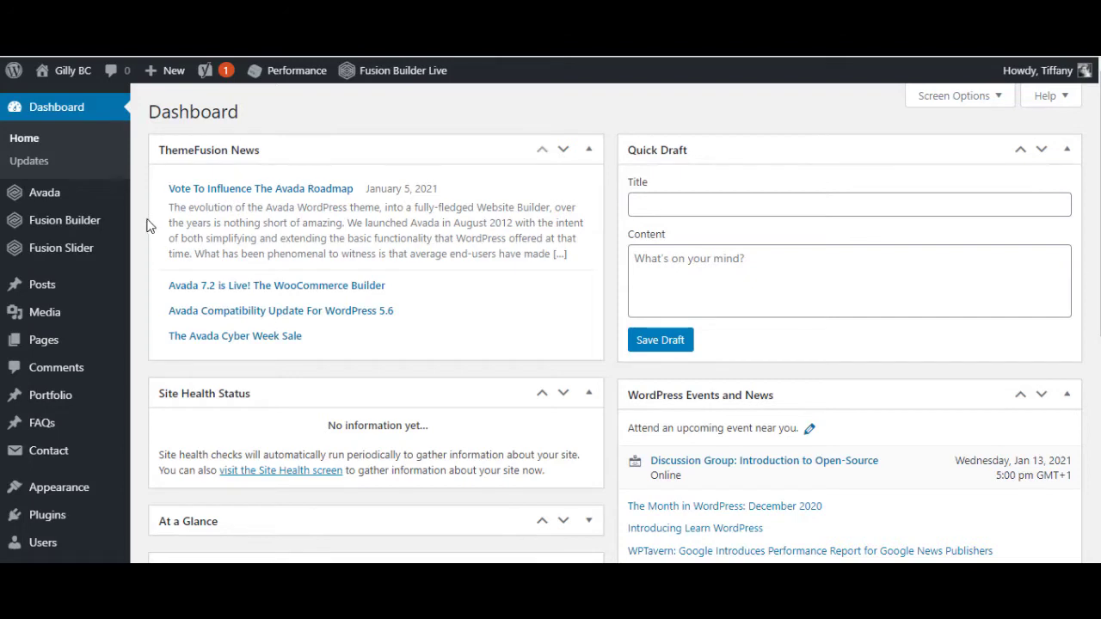
- Find the UpdraftPlus WordPress Backup Plugin by searching for UPDRAFT among new plugins, then install and activate it
mouse_move(43, 516)
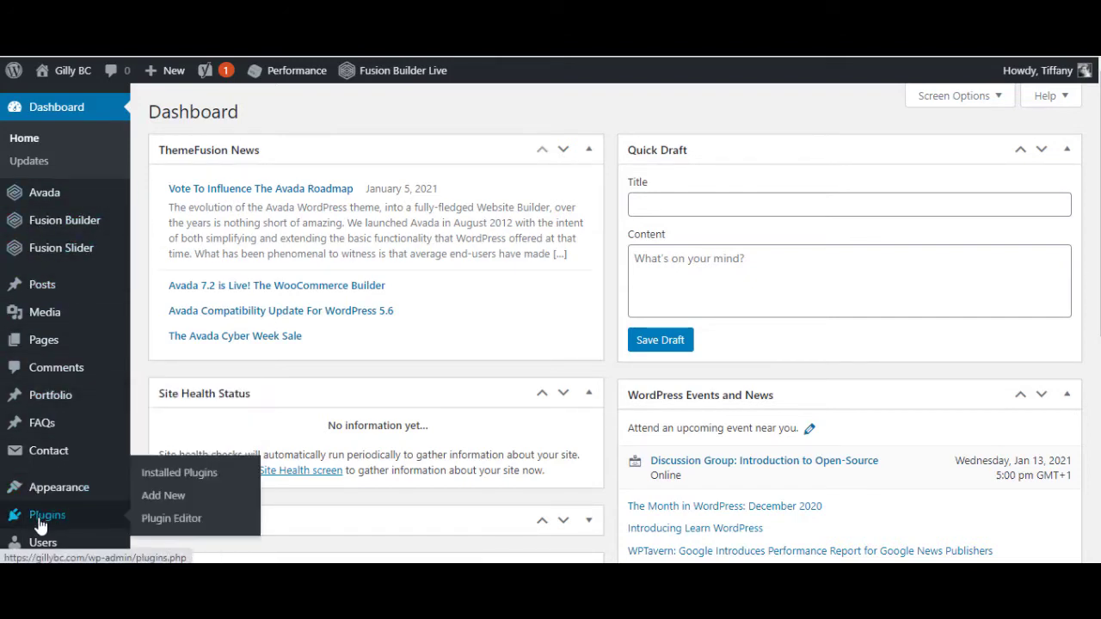
left_click(171, 501)
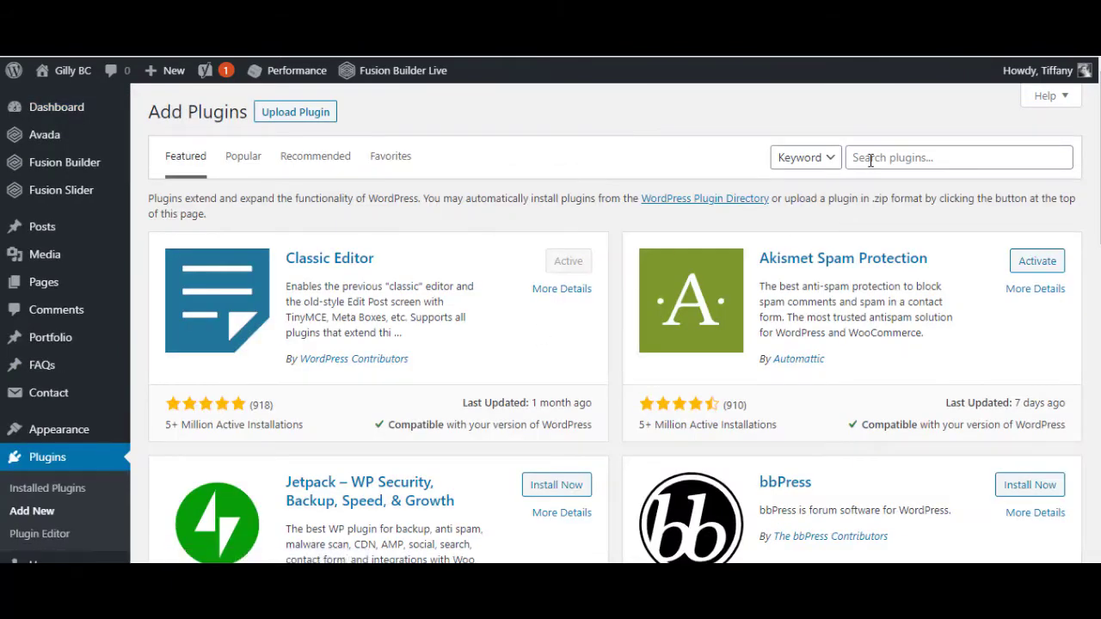
left_click(871, 159)
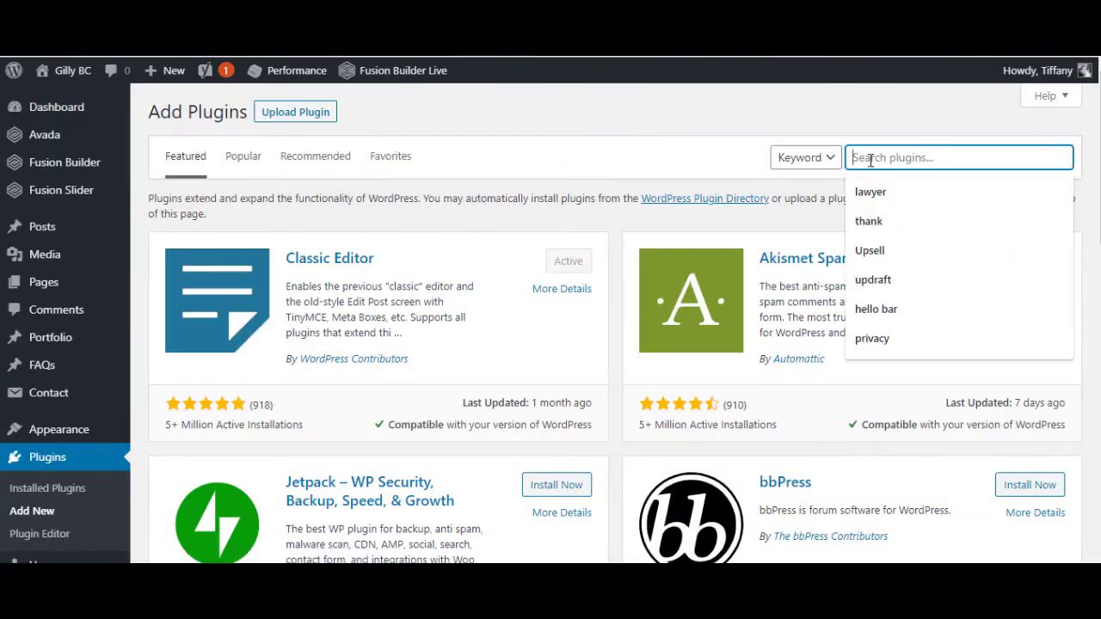
type("UPDRAFT")
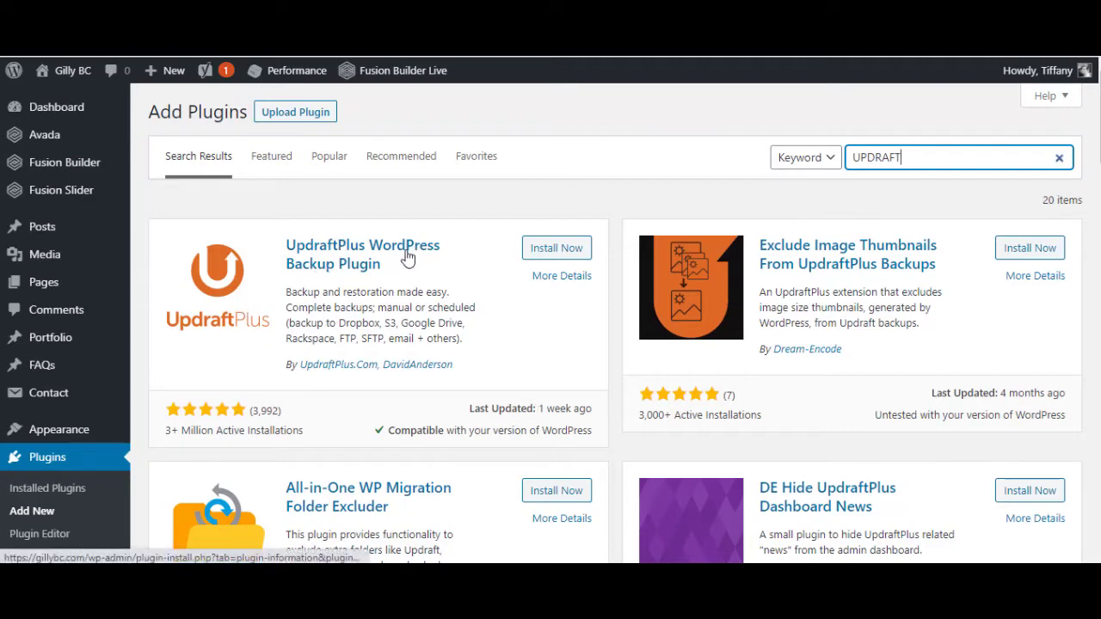
left_click(568, 257)
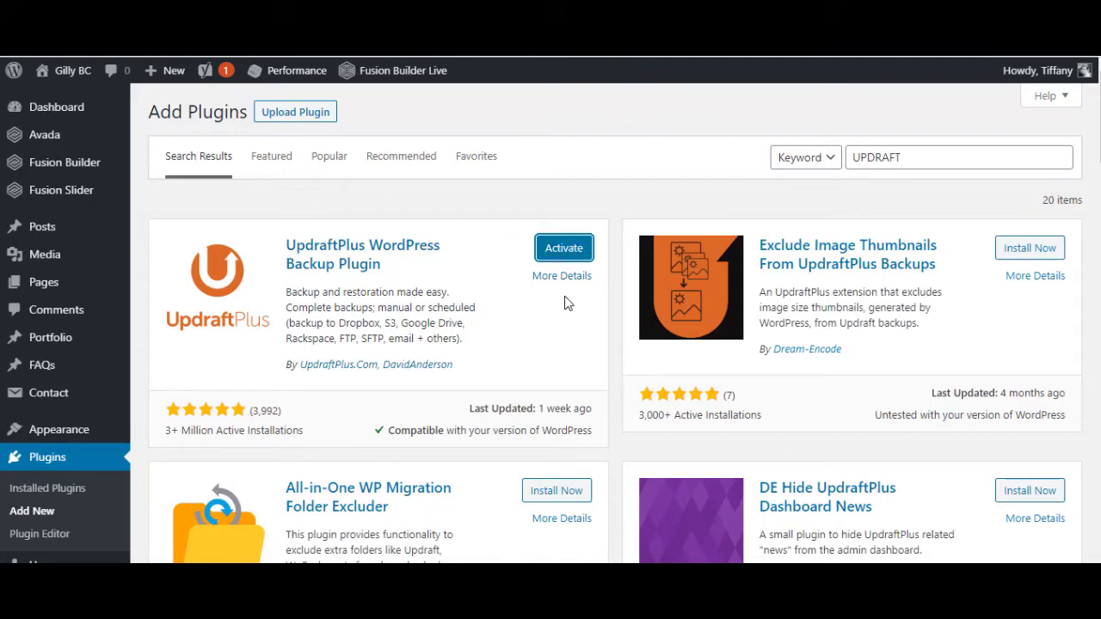
left_click(565, 249)
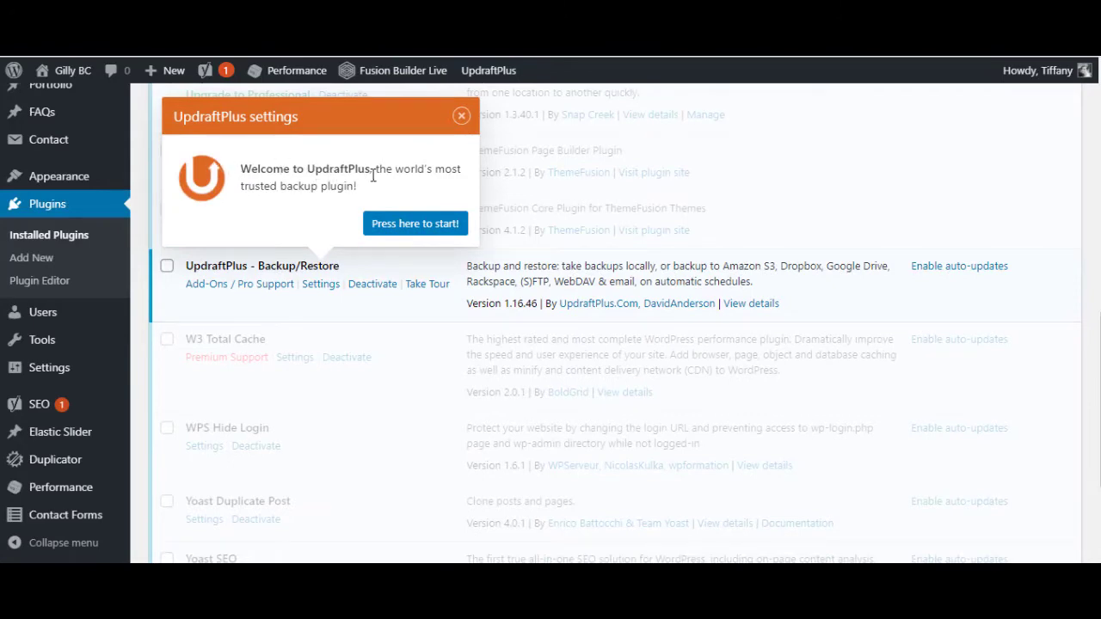
- Start the UpdraftPlus setup and run a first manual backup that includes the database and files
left_click(402, 227)
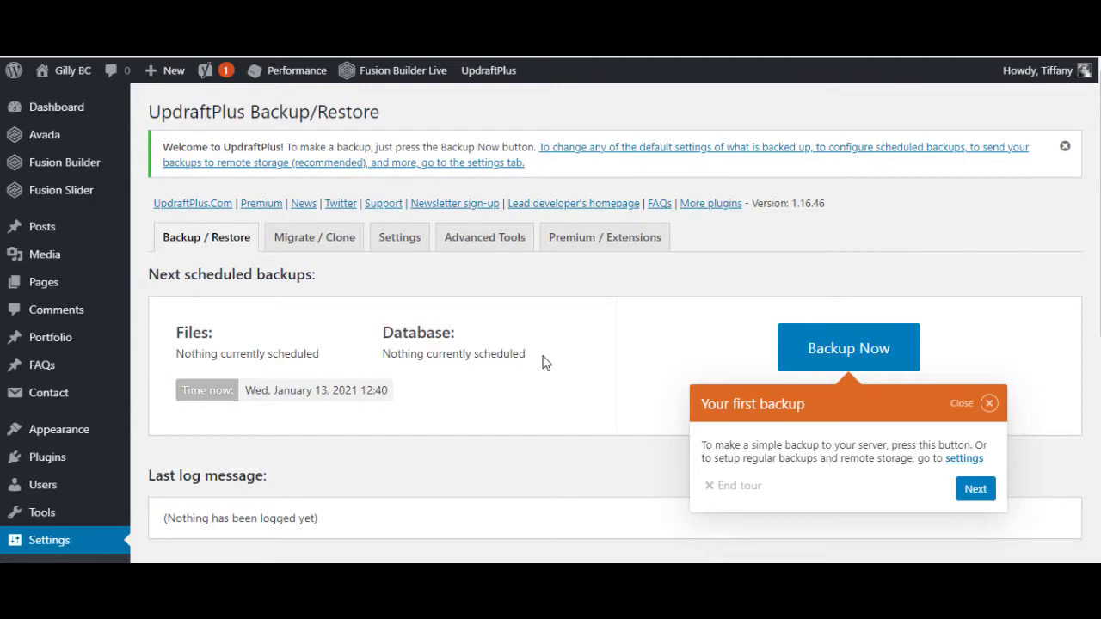
left_click(869, 353)
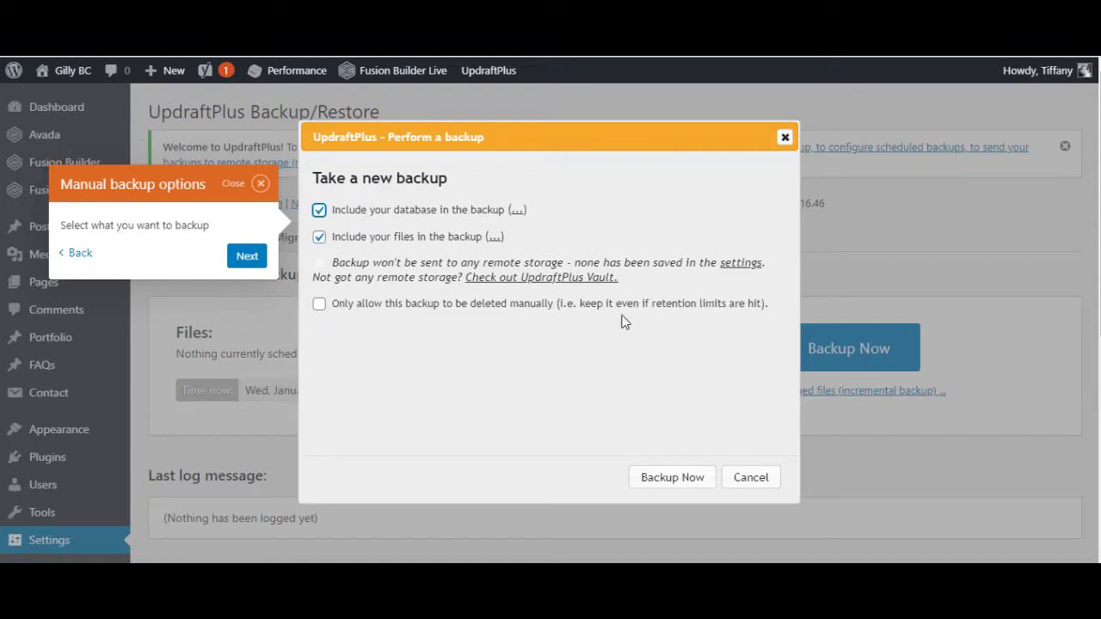
left_click(671, 478)
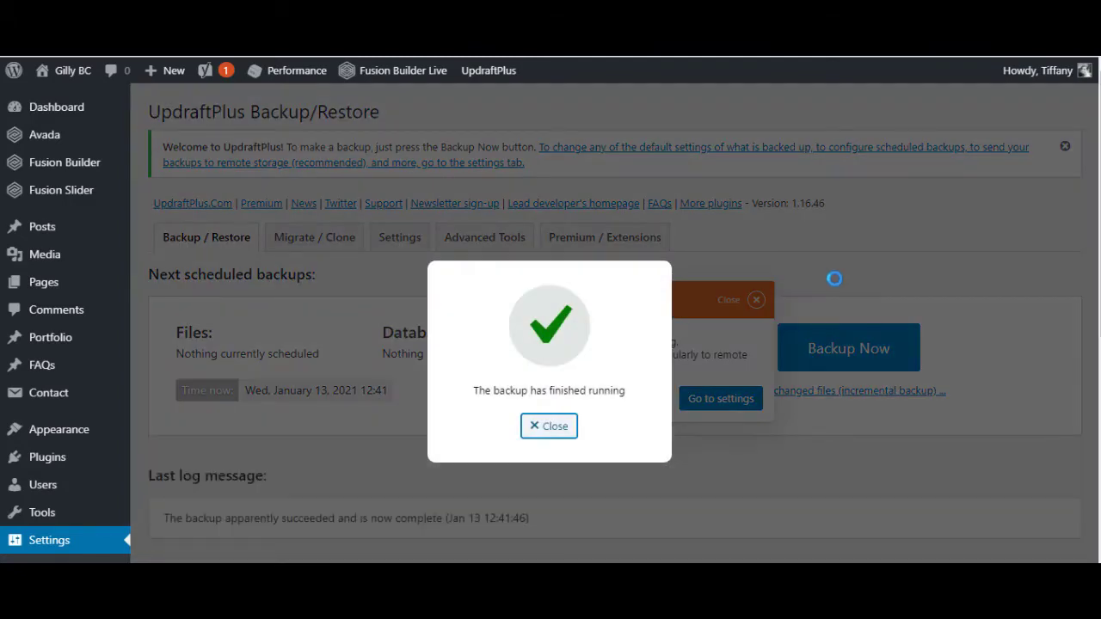
left_click(555, 426)
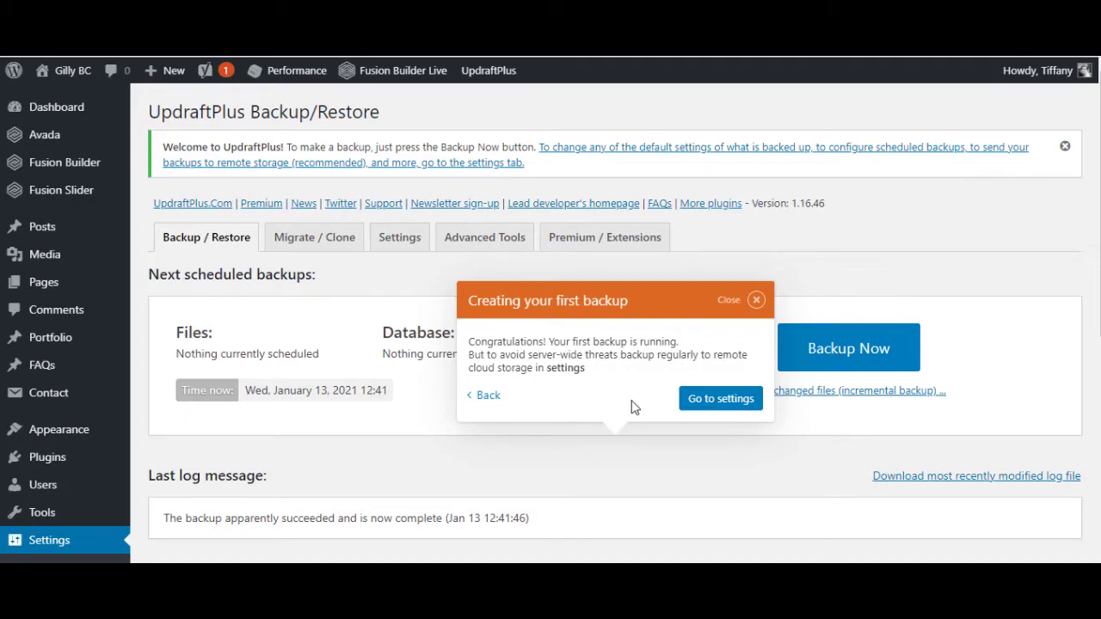
- Set both the files backup schedule and the database backup schedule to Weekly in the UpdraftPlus settings
left_click(728, 400)
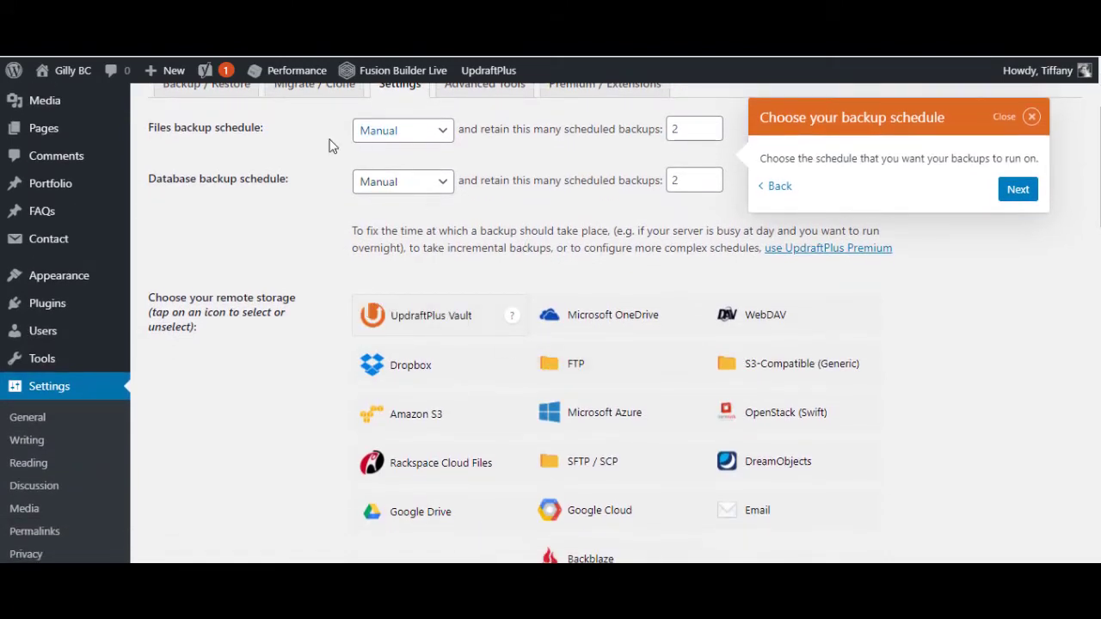
left_click(412, 143)
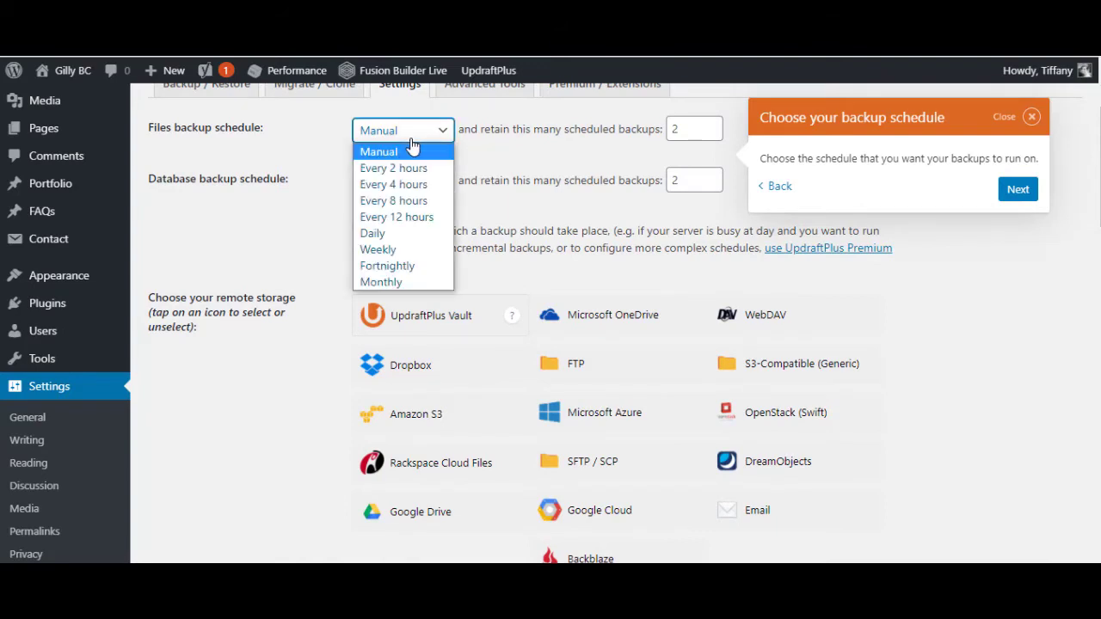
left_click(404, 250)
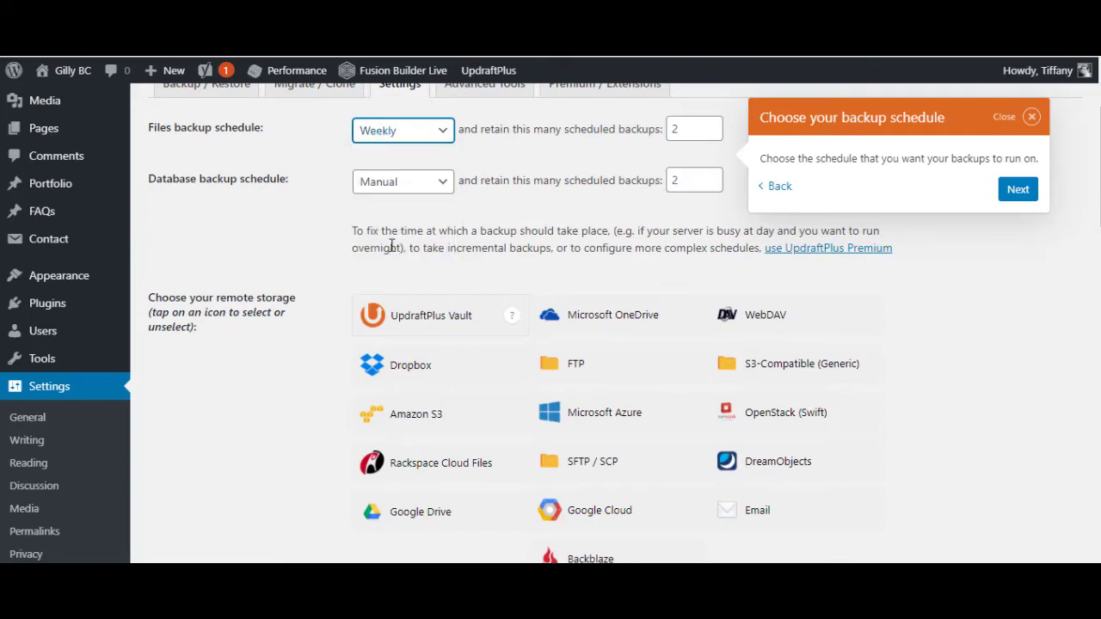
left_click(418, 188)
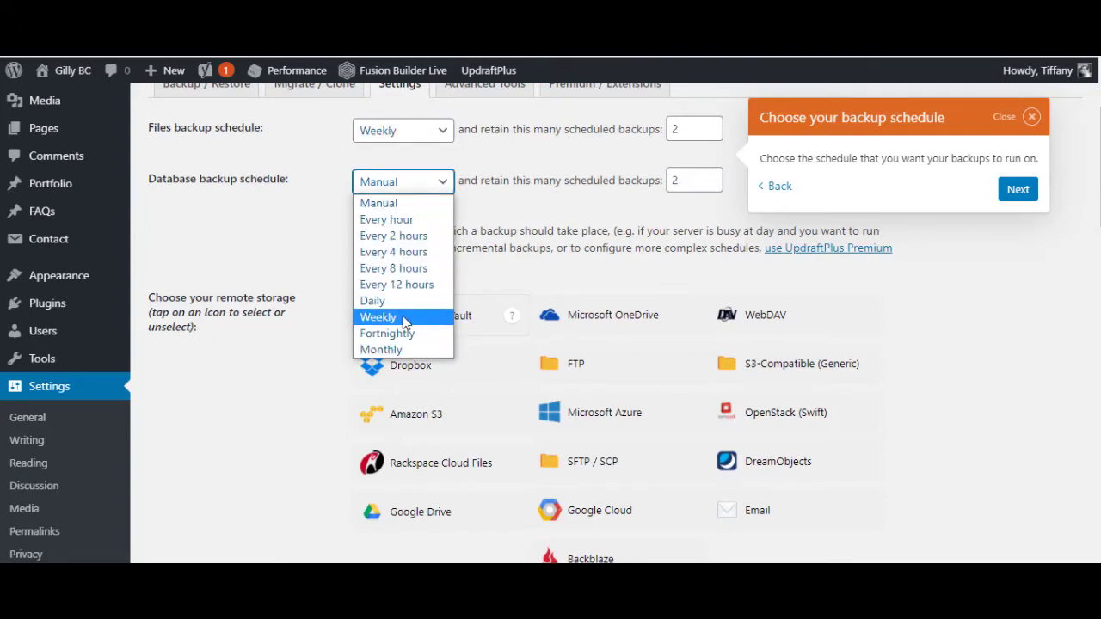
left_click(406, 317)
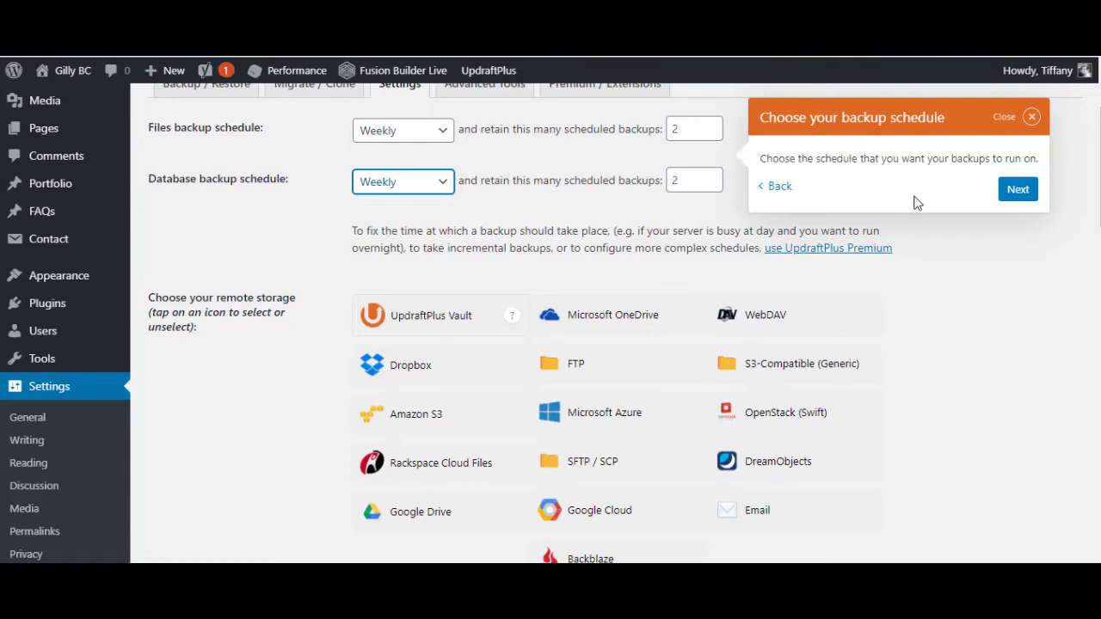
left_click(1011, 191)
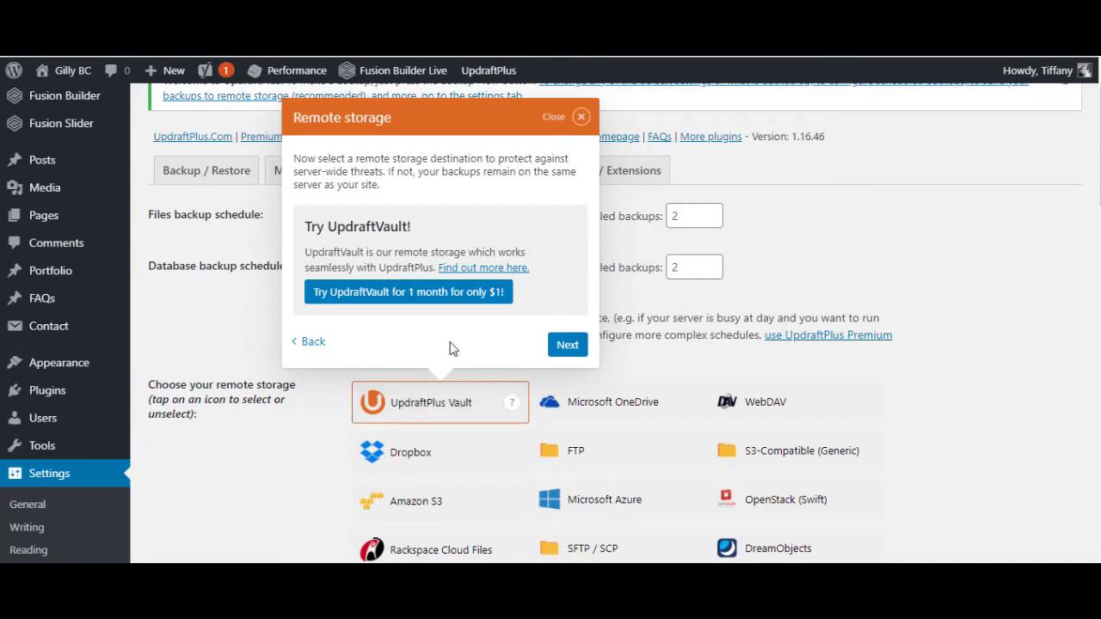
- Choose Google Drive as the remote storage for backups and dismiss the guided tour
left_click(567, 344)
scroll(420, 305, "up", 4)
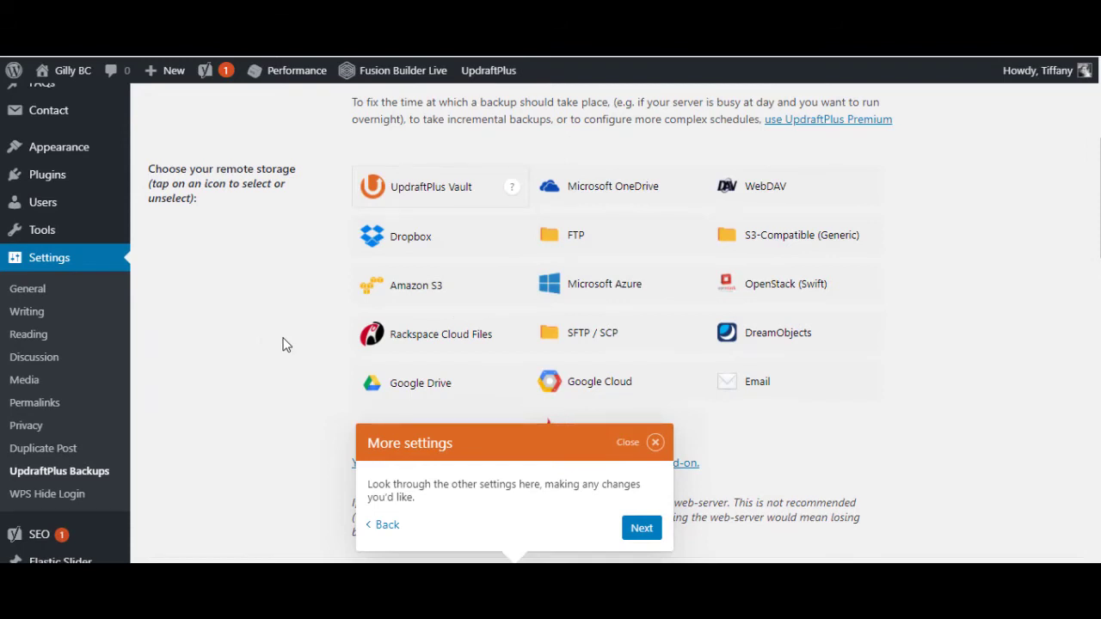
left_click(423, 383)
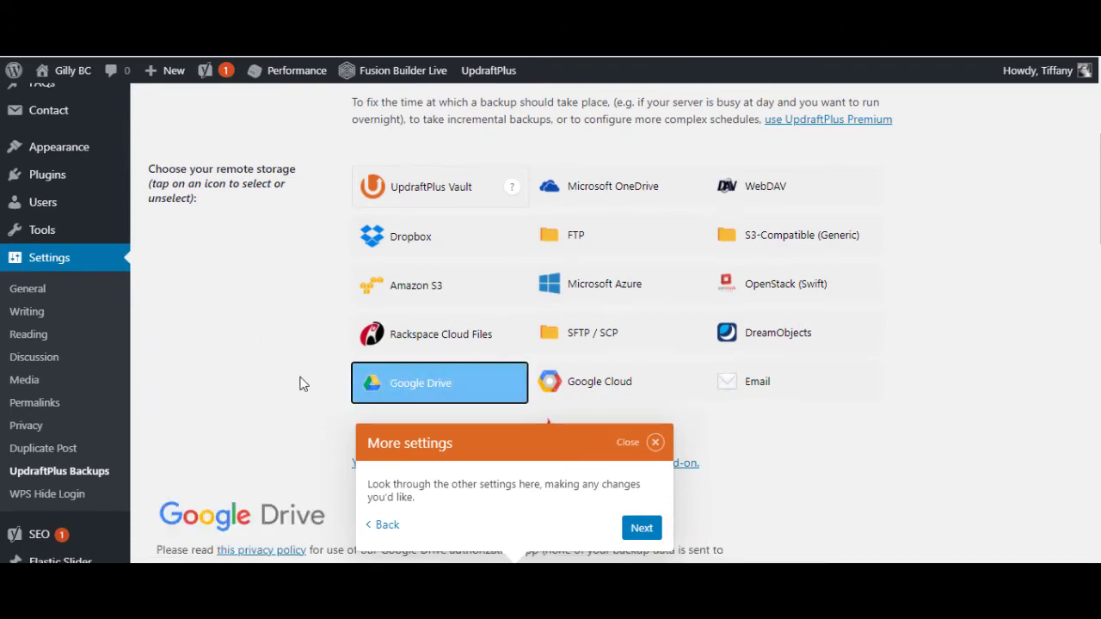
left_click(659, 443)
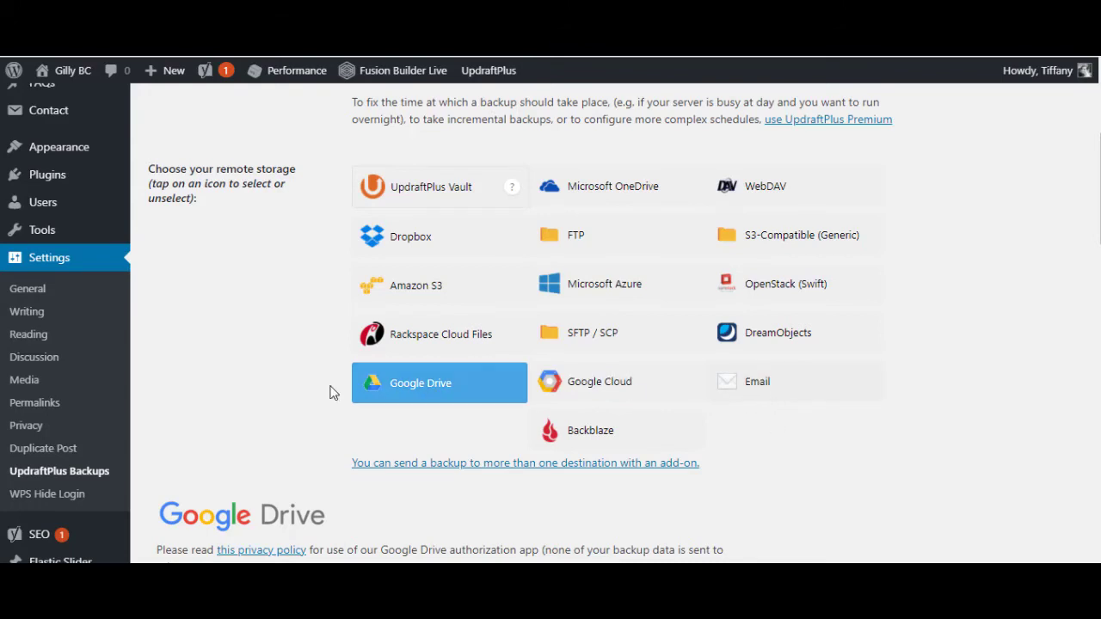
left_click(788, 387)
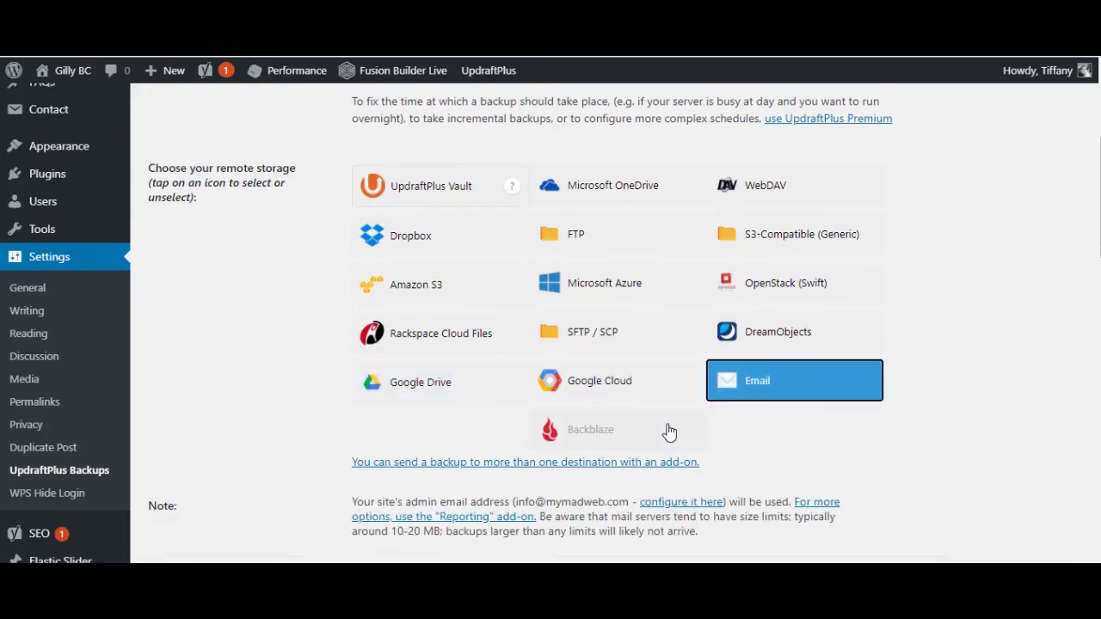
scroll(670, 432, "down", 1)
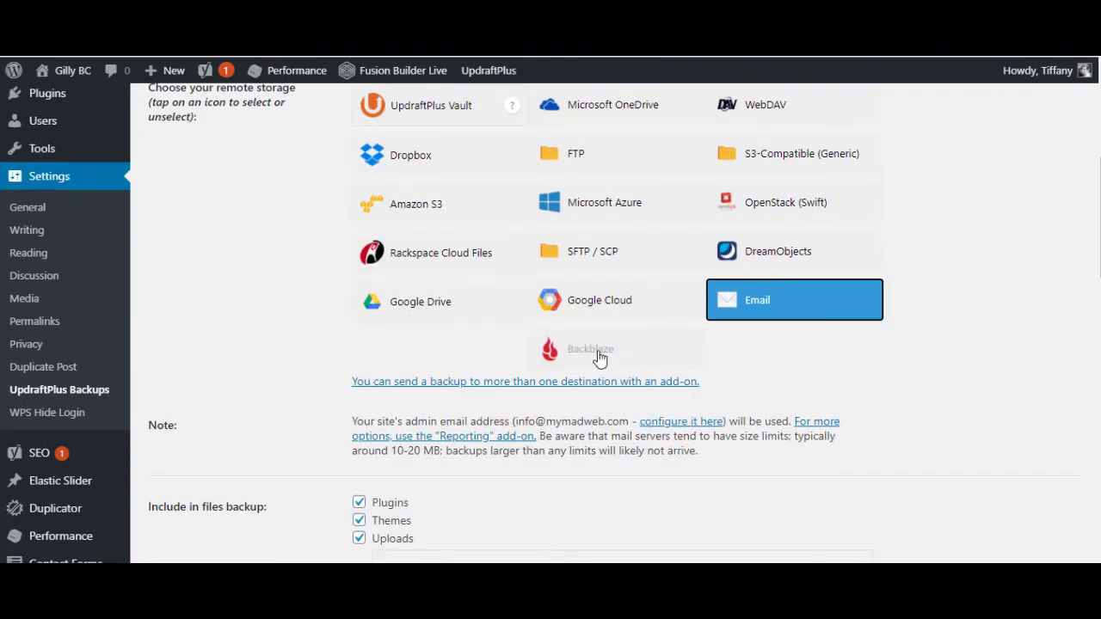
left_click(422, 311)
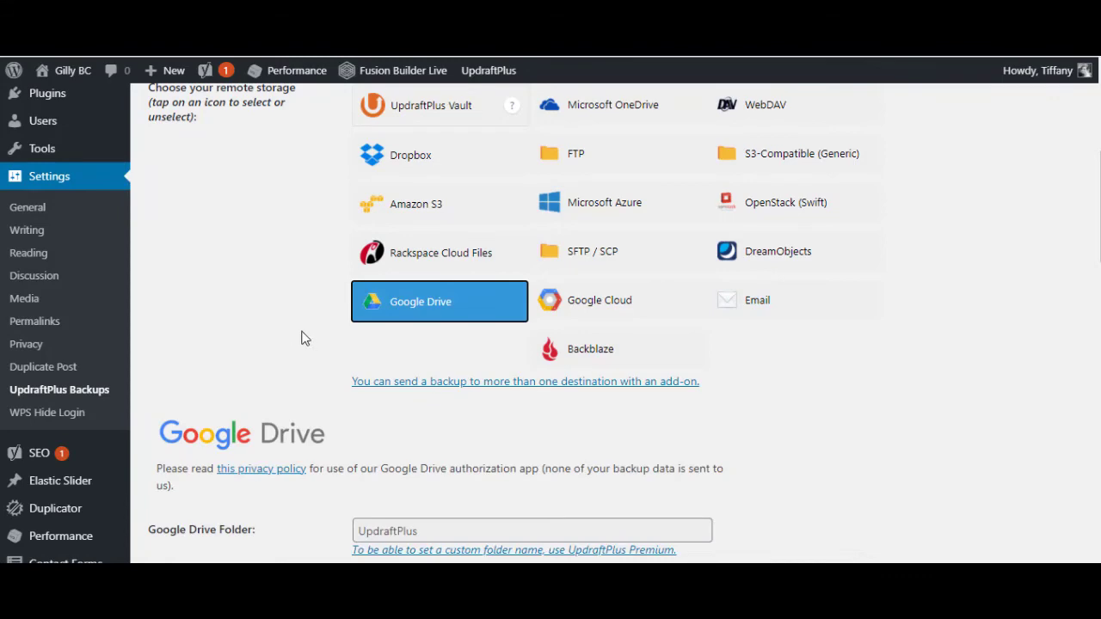
- Save the changed UpdraftPlus settings, leaving the Google Drive folder and the file inclusion options at their defaults
scroll(301, 338, "down", 2)
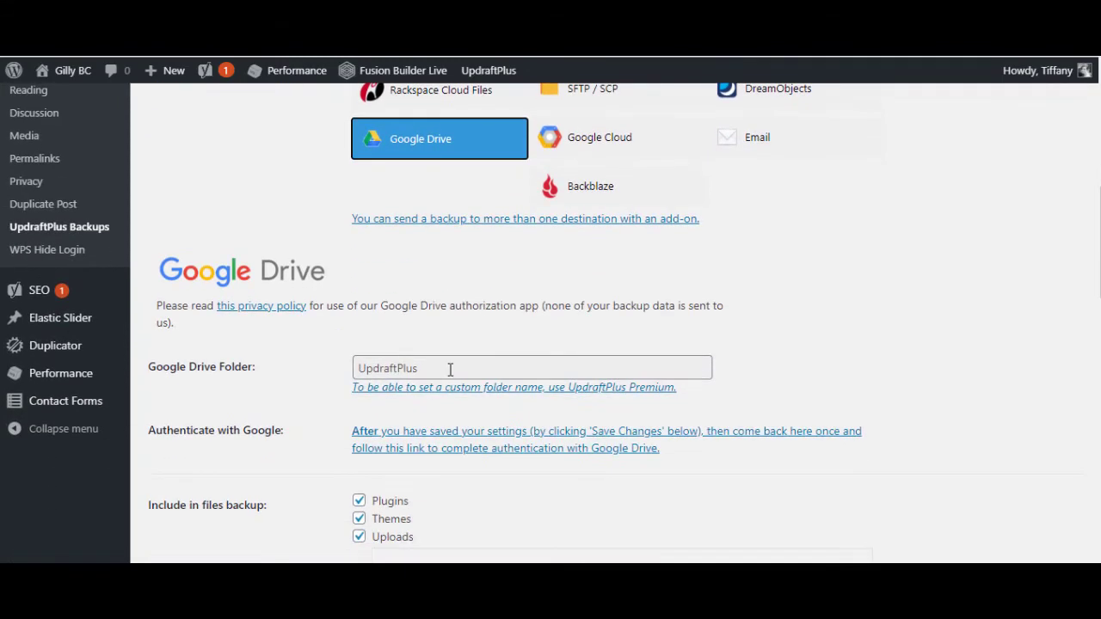
scroll(451, 374, "down", 1)
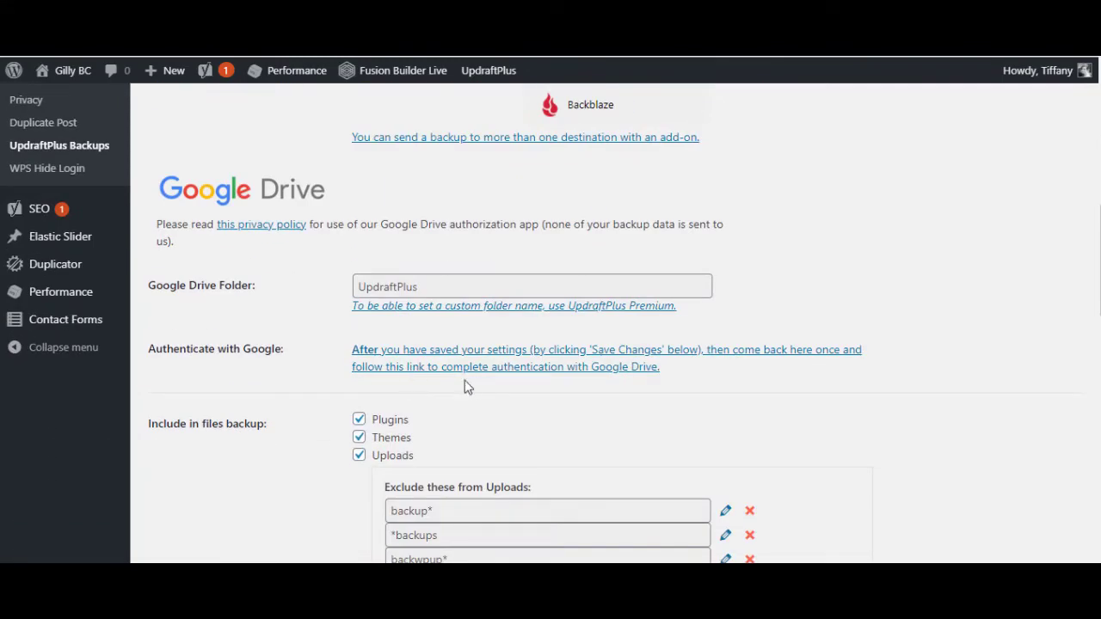
scroll(302, 467, "down", 1)
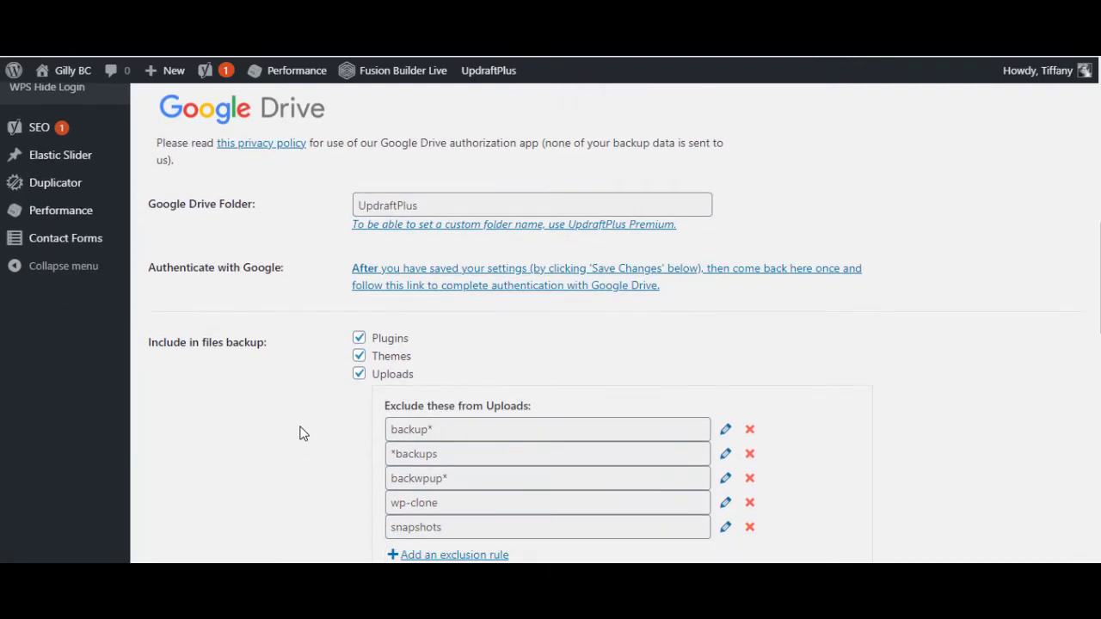
scroll(315, 423, "down", 2)
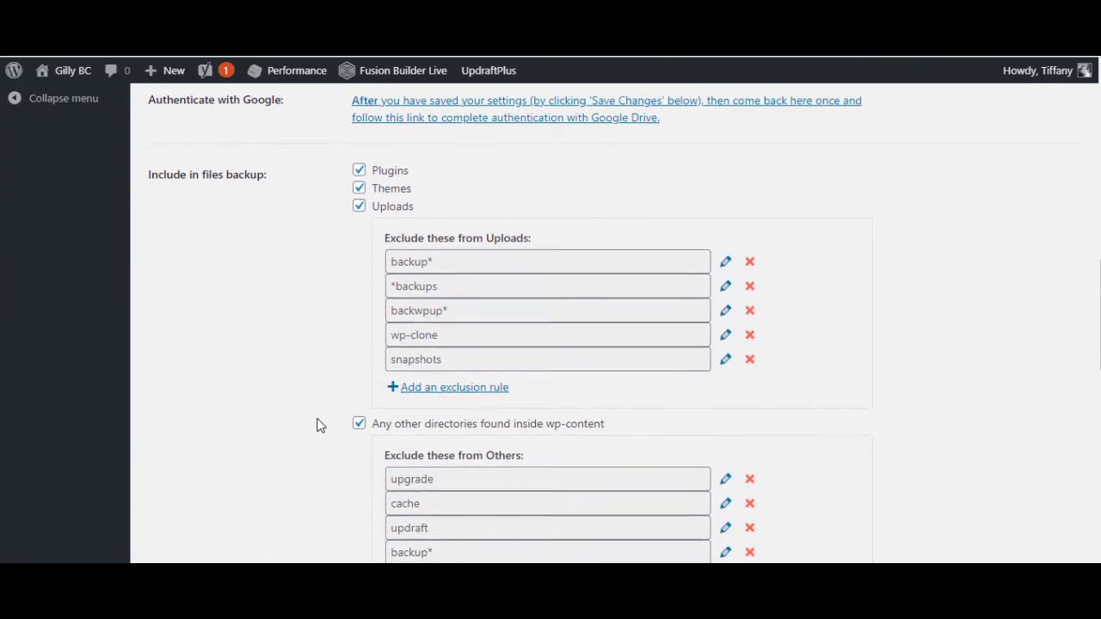
scroll(317, 425, "down", 10)
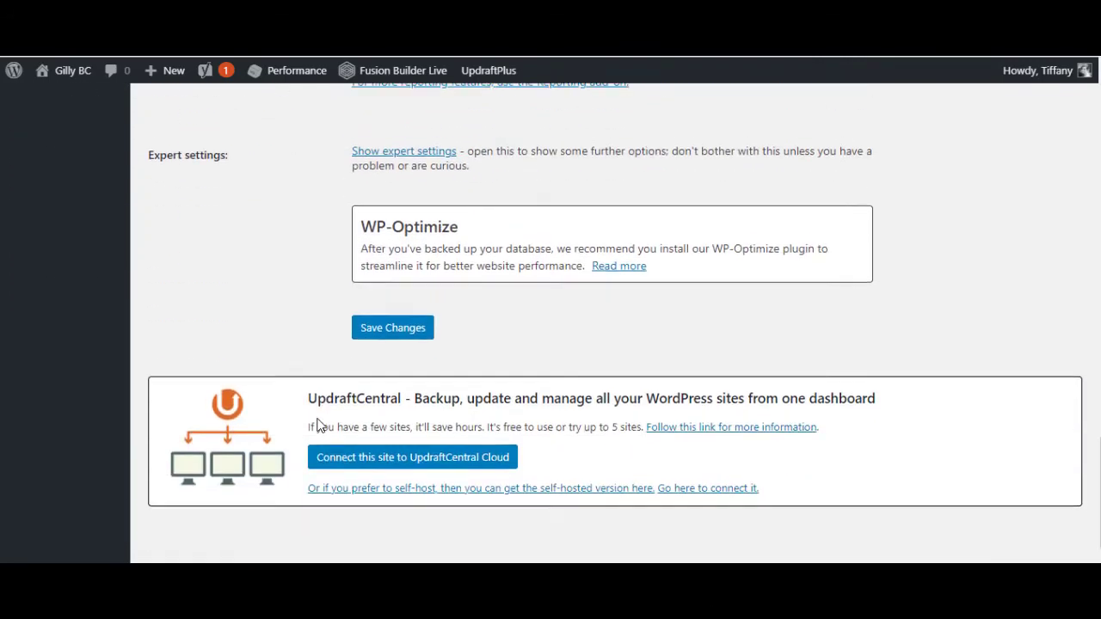
scroll(317, 425, "down", 1)
left_click(376, 336)
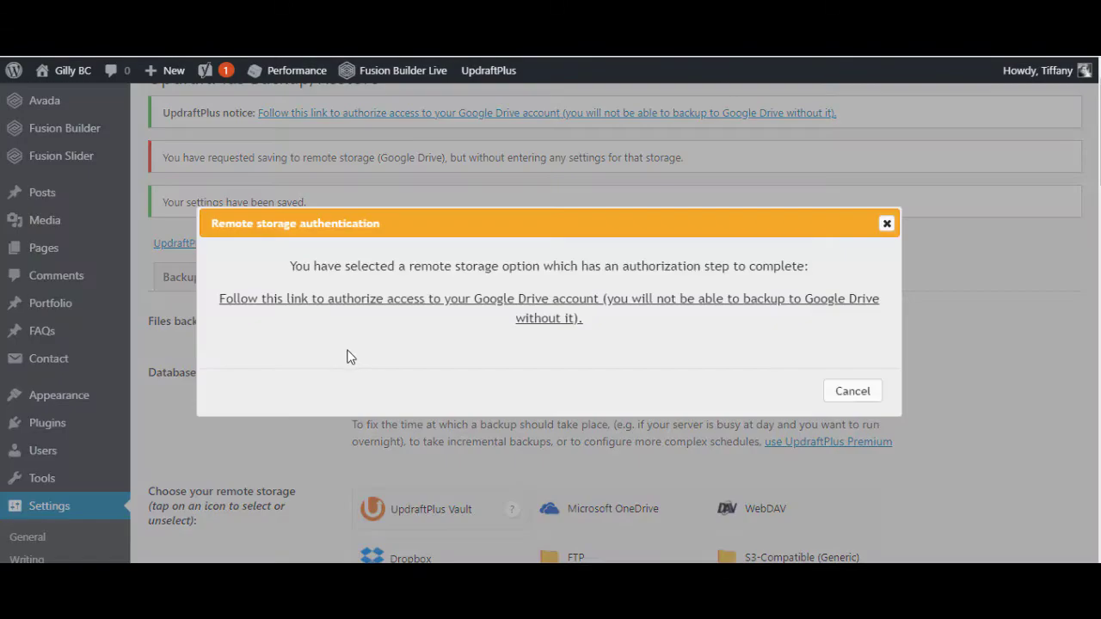
- Authorize UpdraftPlus to access Google Drive with the site owner's Google account and complete the setup
left_click(434, 309)
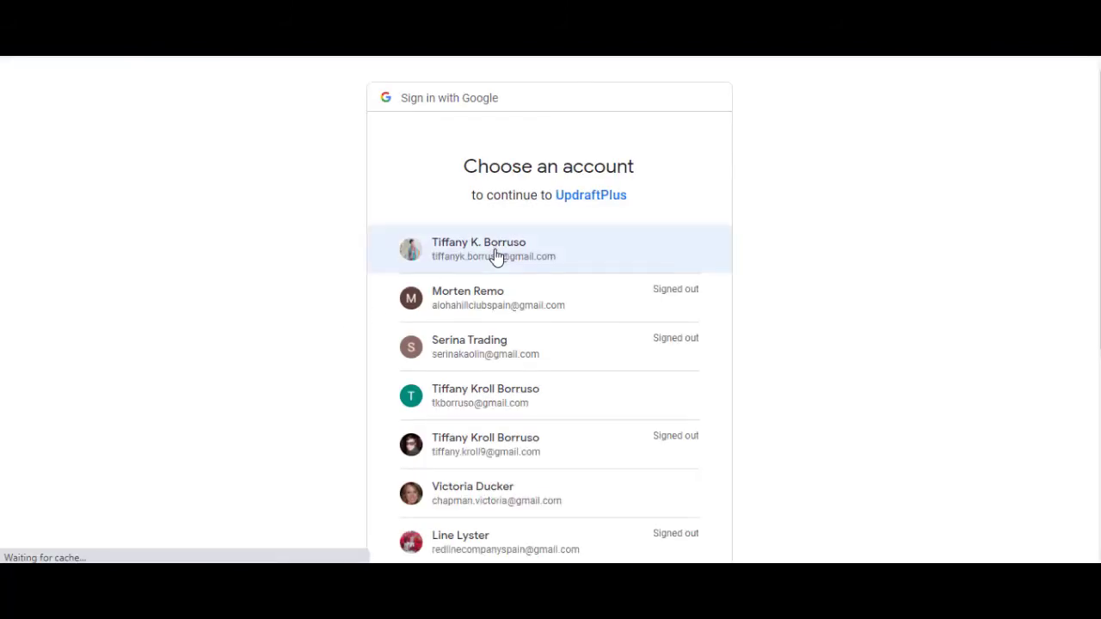
left_click(495, 253)
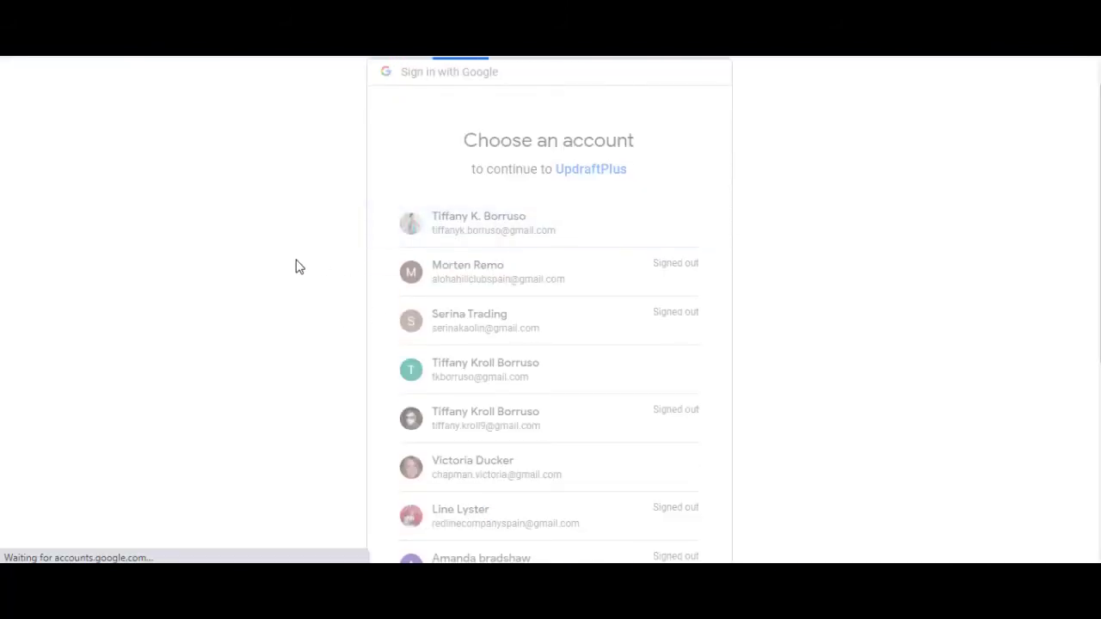
scroll(591, 413, "down", 4)
left_click(660, 449)
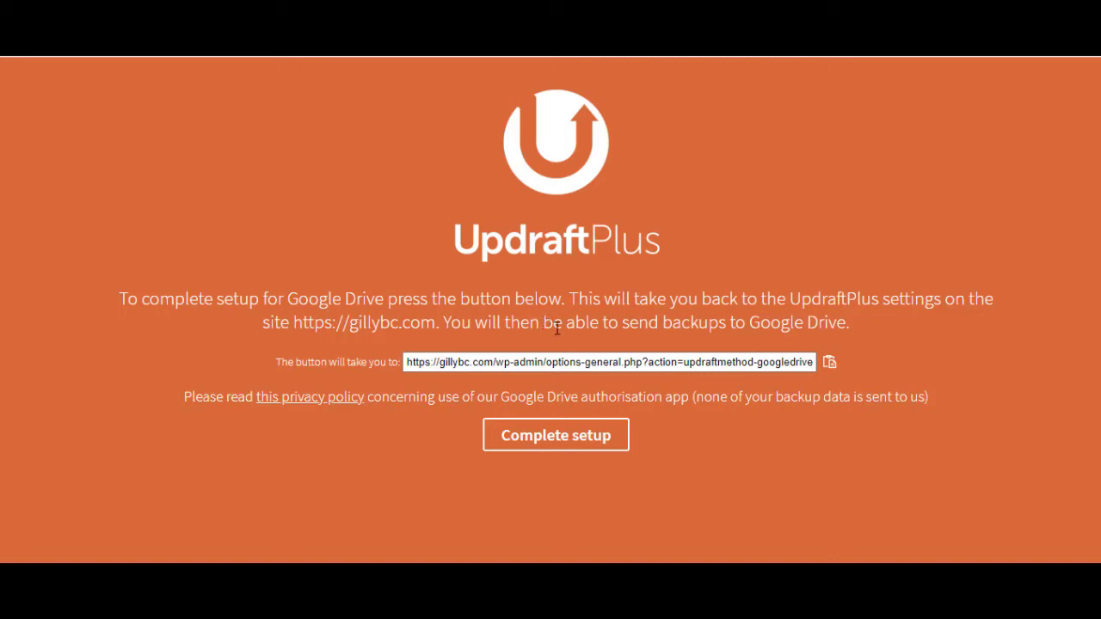
left_click(568, 446)
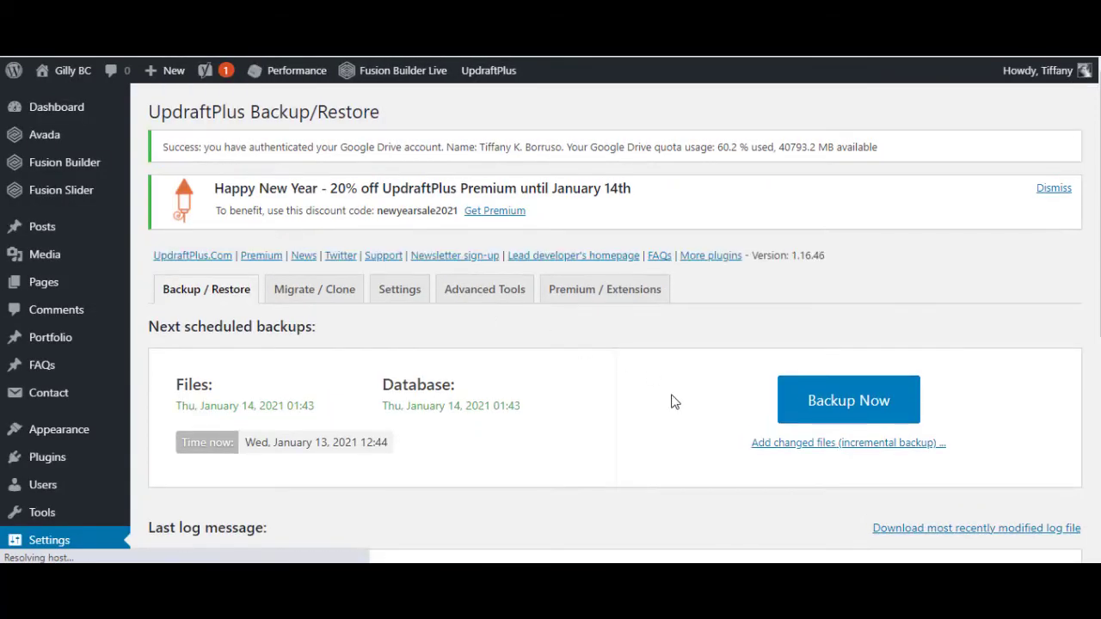
- Review the last log message and the list of existing backups on the Backup / Restore page
scroll(674, 401, "down", 1)
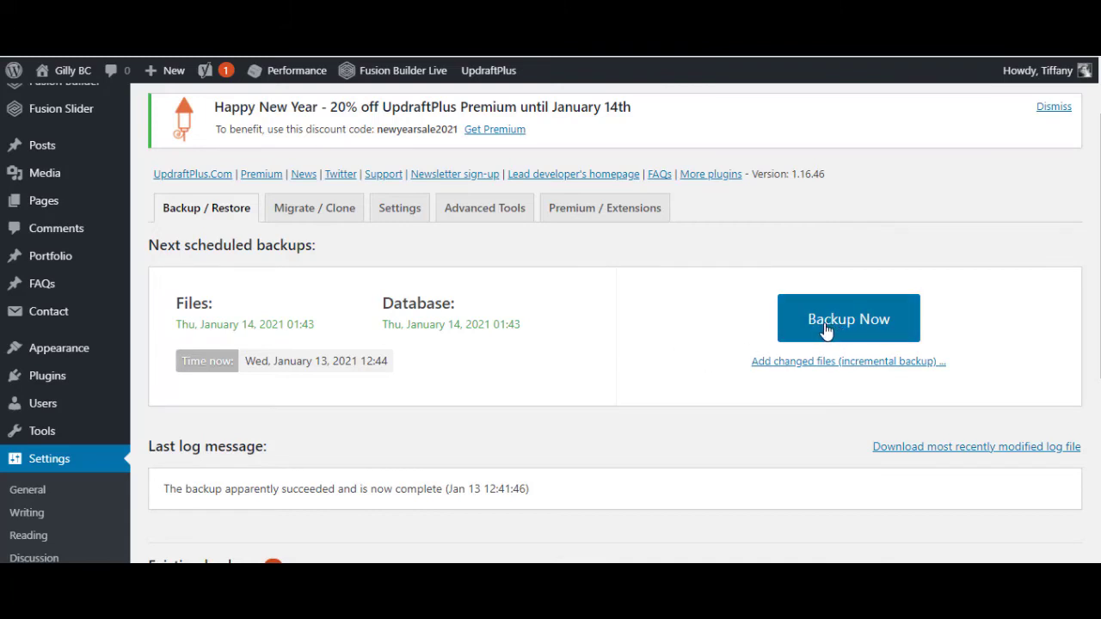
scroll(656, 346, "down", 1)
scroll(655, 346, "down", 2)
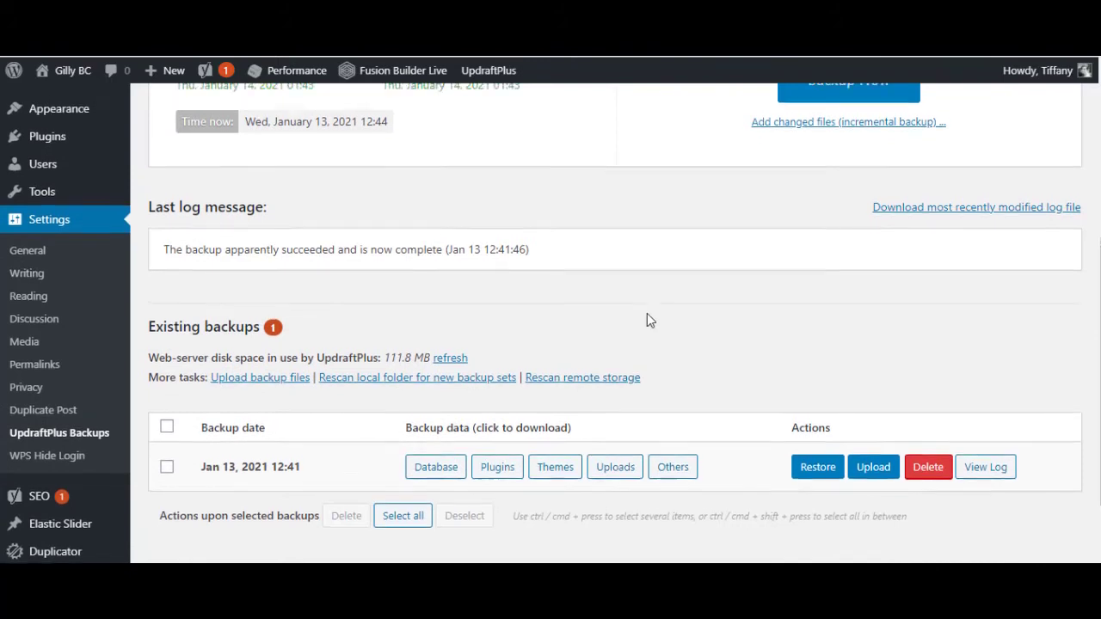
scroll(647, 319, "up", 3)
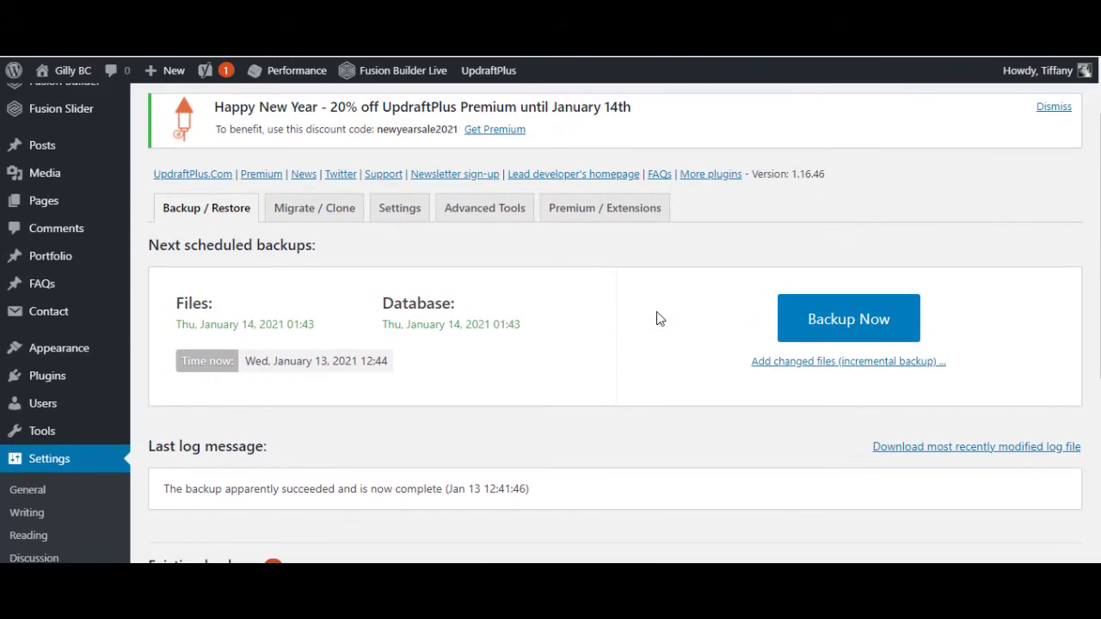